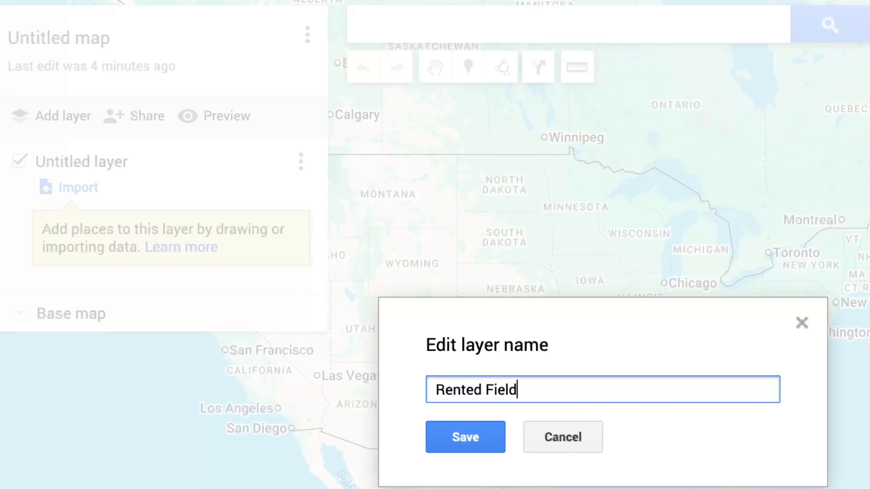
Save the first layer's name as Rented Fields.
left_click(481, 437)
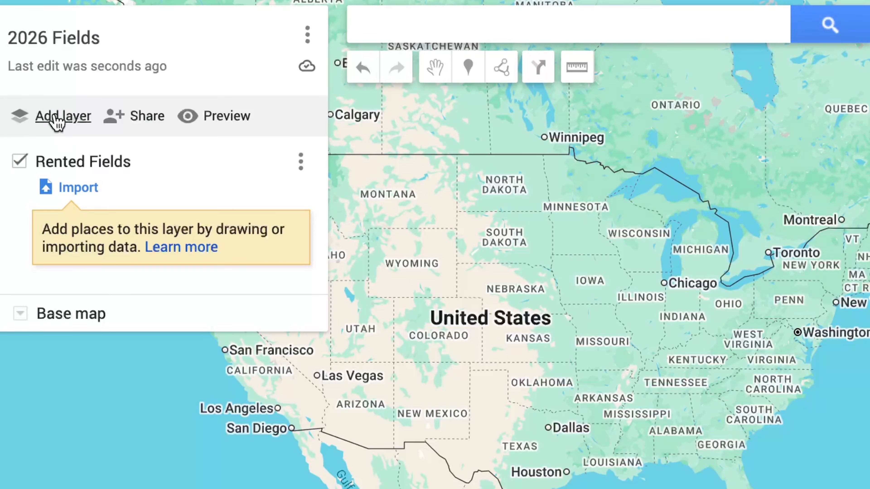
Add a second layer to the map and delete the surplus third layer.
left_click(56, 118)
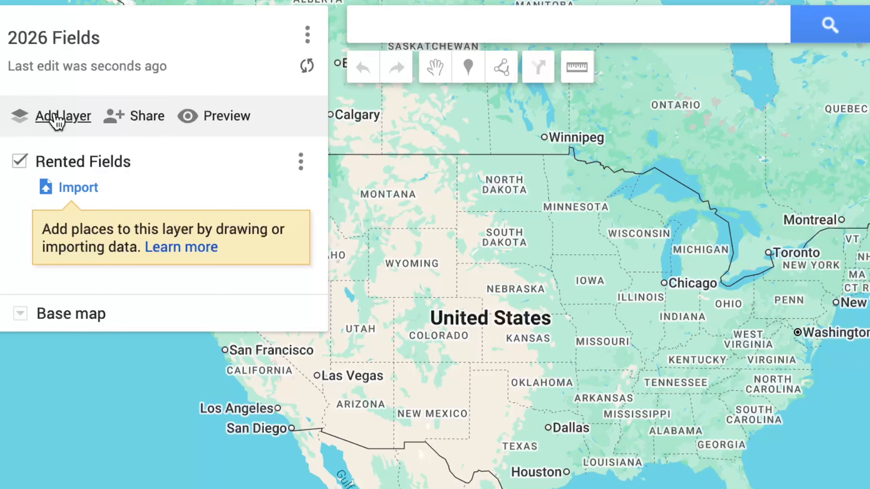
left_click(57, 118)
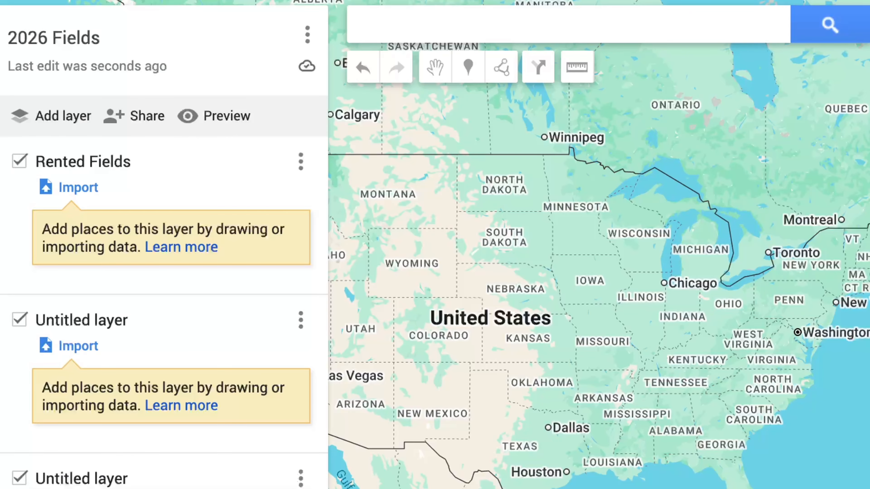
left_click(92, 488)
left_click(560, 413)
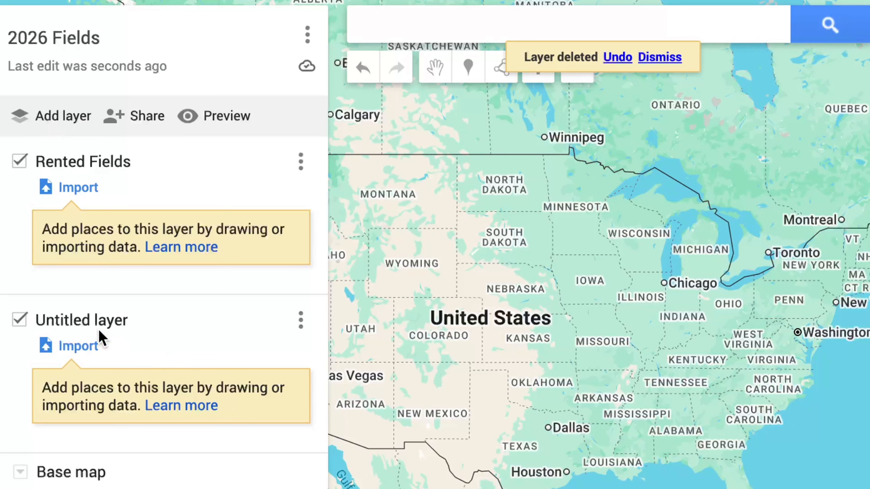
Rename the untitled layer as Home Fields.
left_click(92, 326)
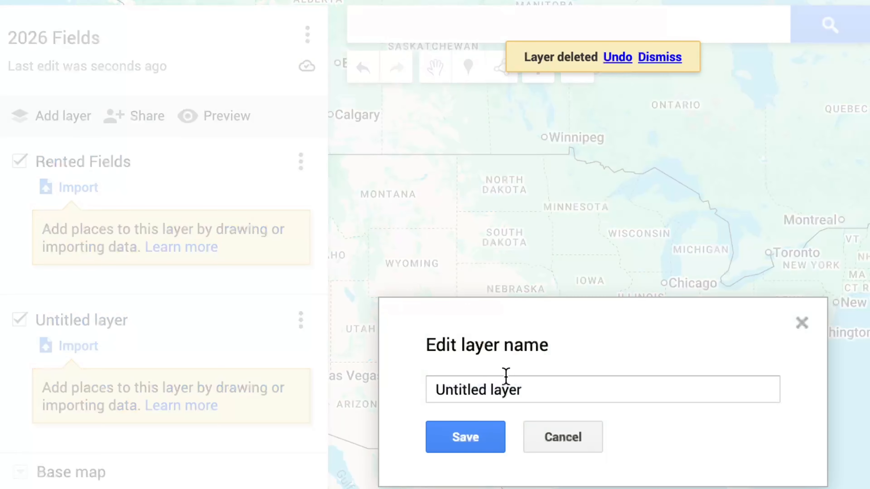
left_click(510, 389)
triple_click(510, 389)
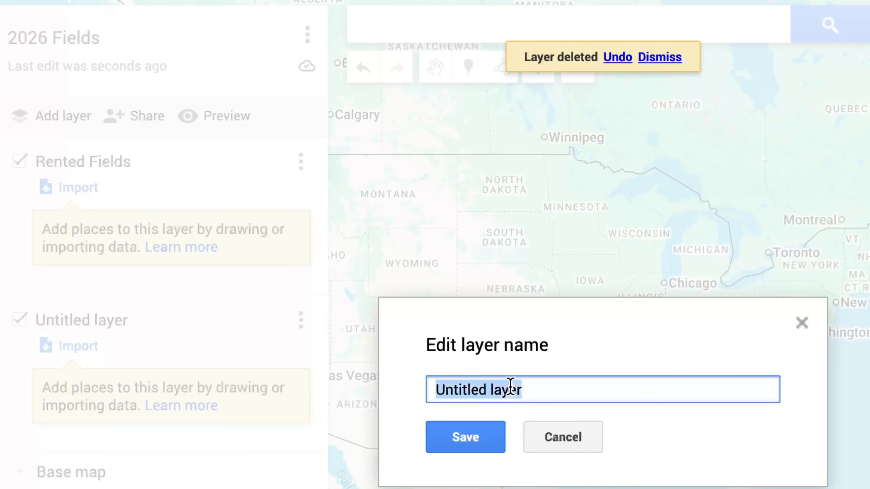
type("Home Fields")
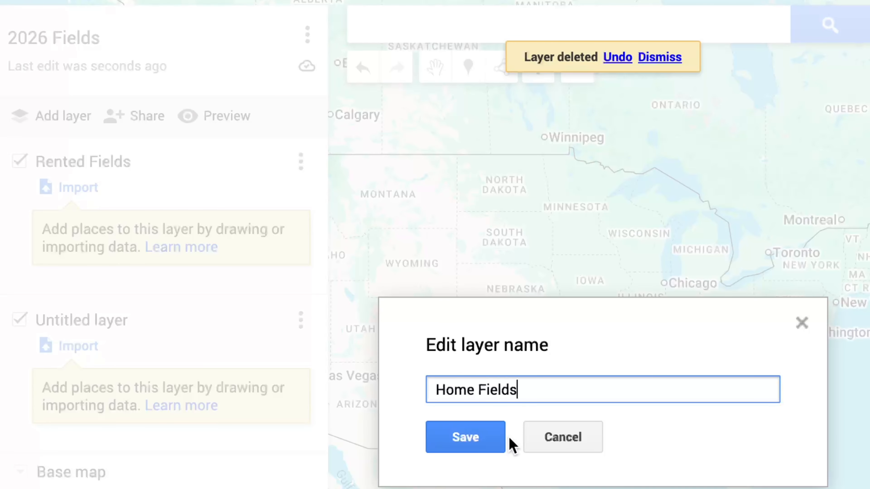
left_click(503, 442)
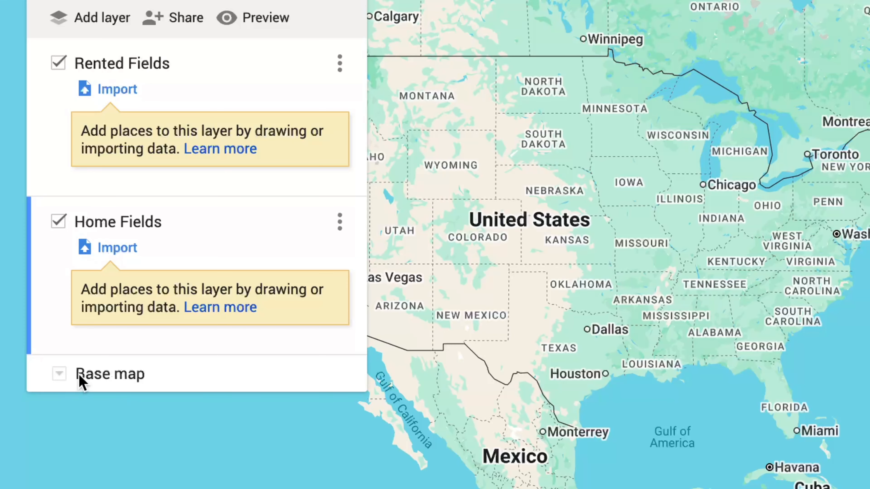
Switch the base map to satellite imagery.
left_click(59, 374)
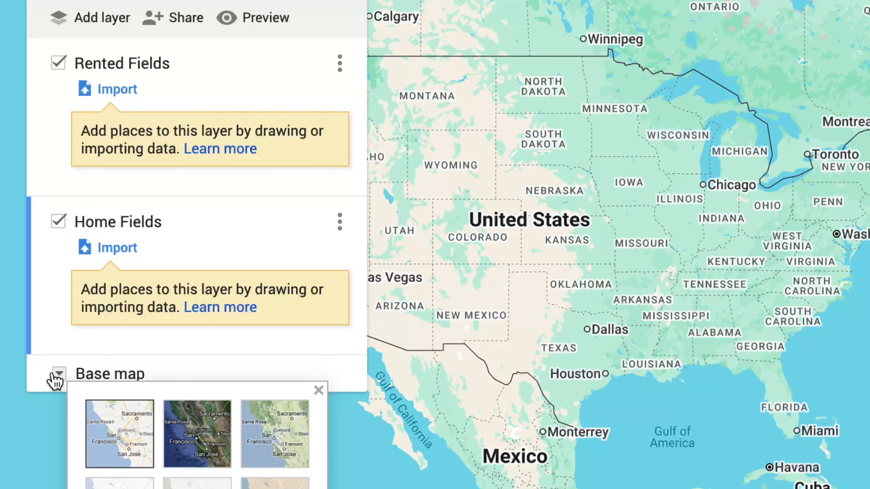
left_click(202, 437)
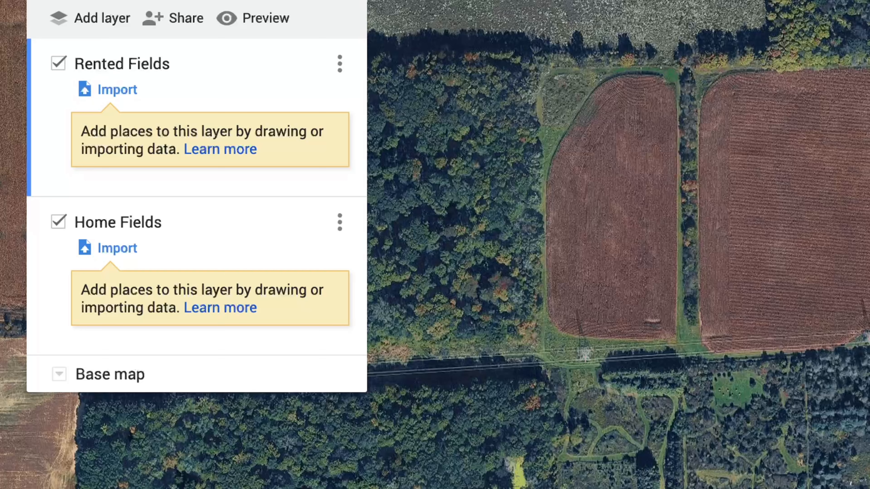
Add a marker to the Home Fields layer at the smaller field's southeast corner, titled Main Entrance with description "Needs a key use yellow lock".
left_click(185, 241)
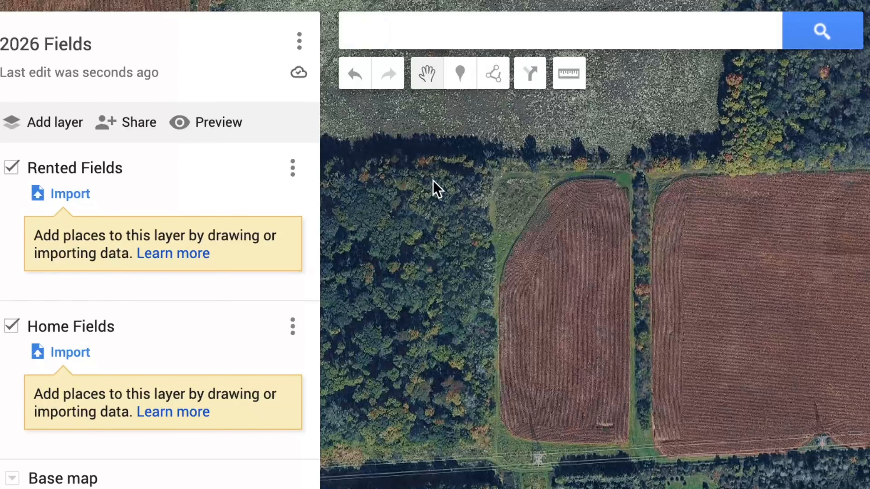
left_click(459, 78)
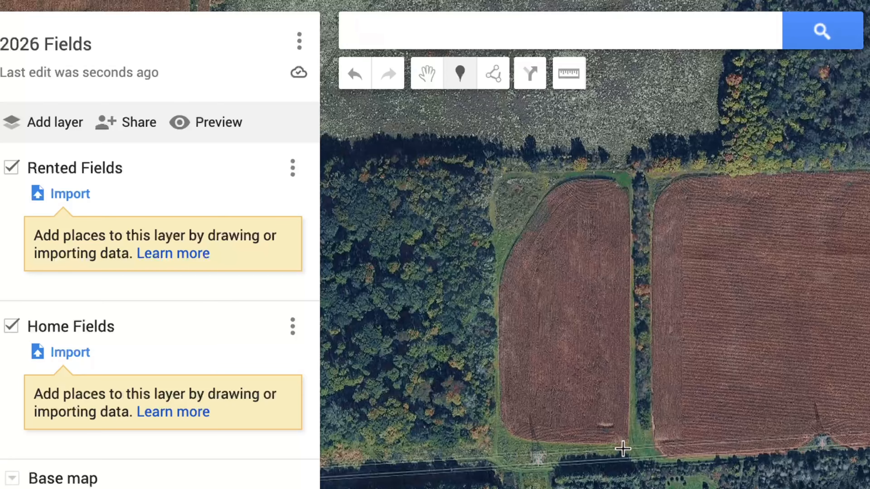
left_click(622, 449)
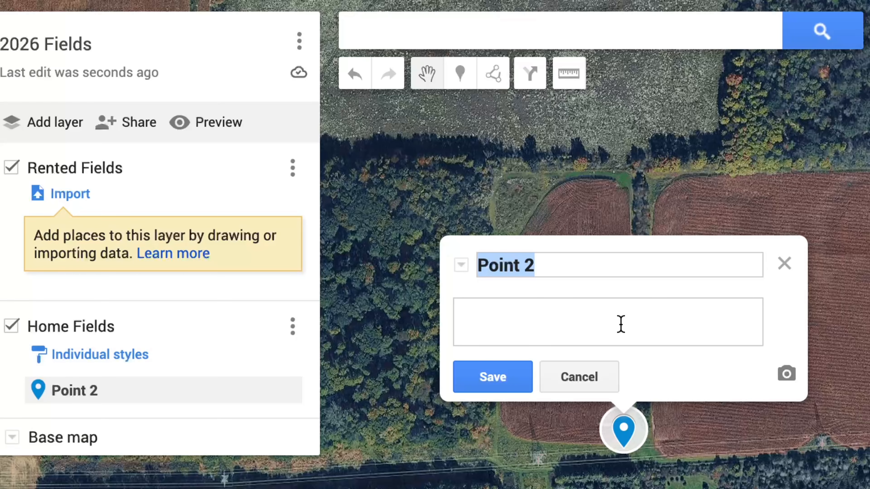
type("Main Entran")
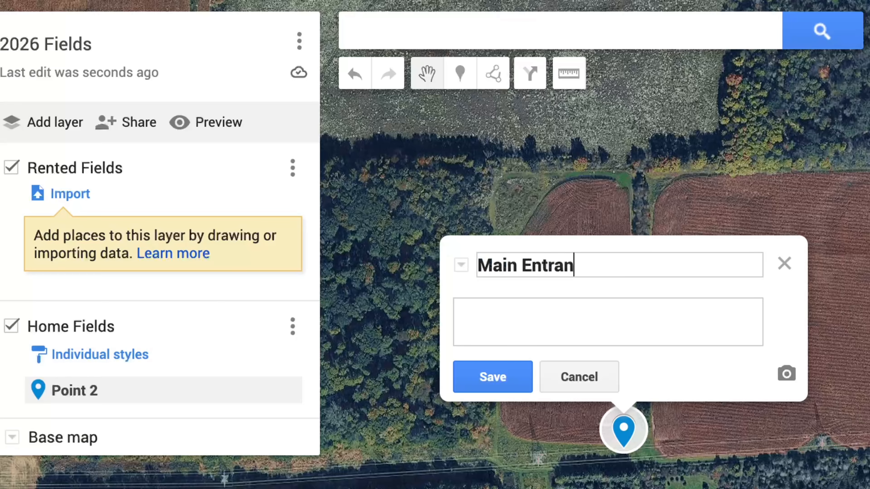
type("ce")
type("Nee")
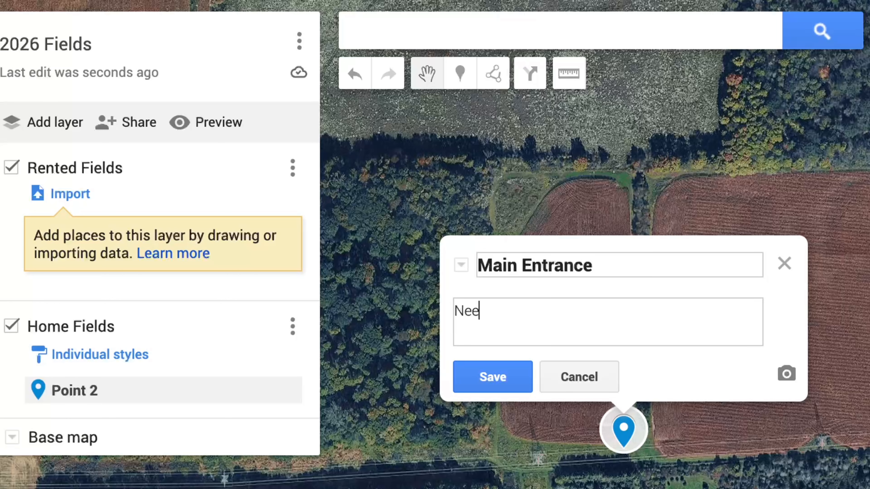
type("ds a key use ")
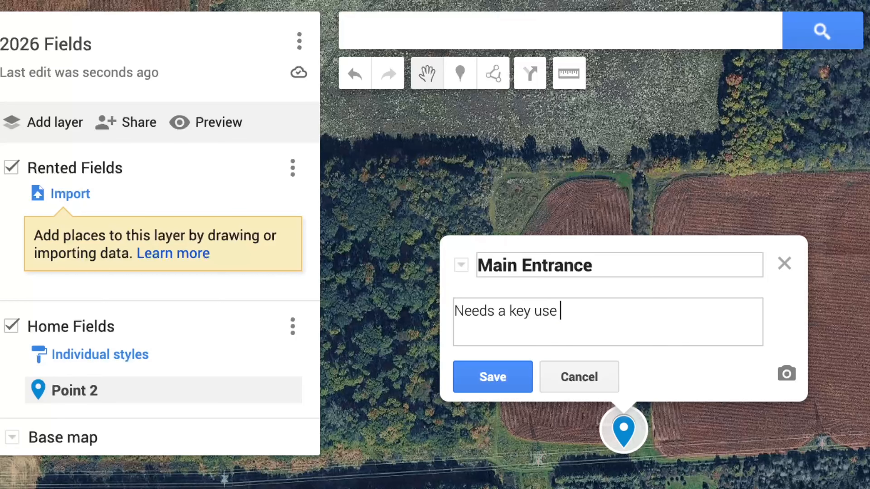
type("yellow lock")
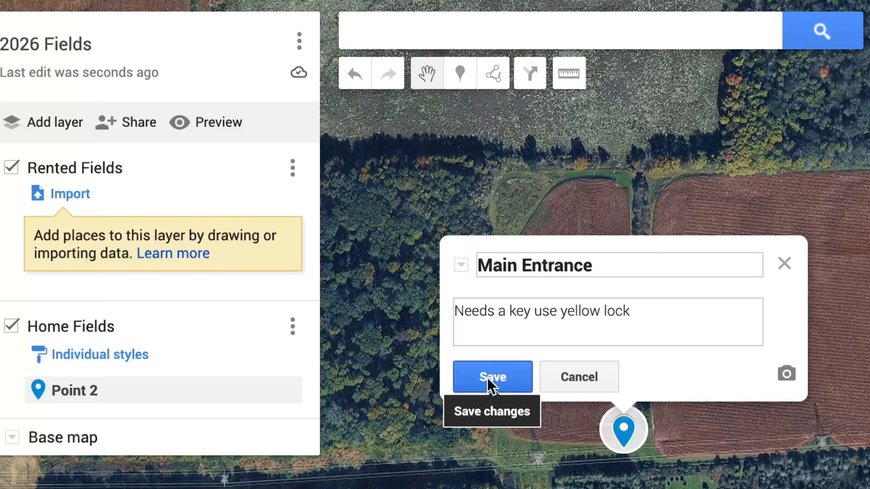
left_click(490, 384)
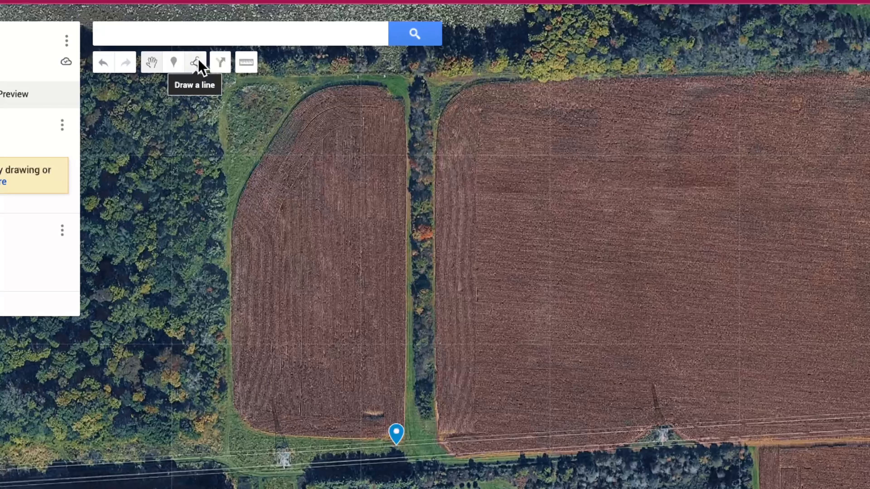
Trace the smaller field's boundary as a closed polygon in the Home Fields layer, going counterclockwise from the middle of its east edge.
left_click(196, 62)
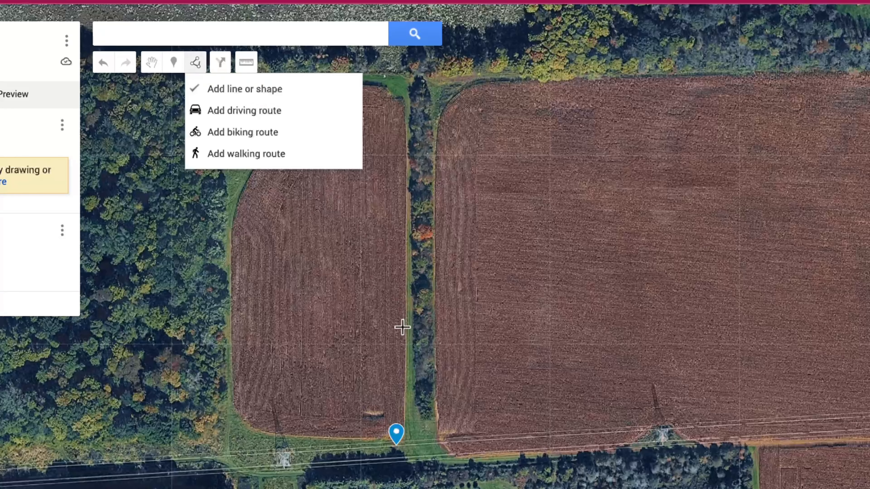
left_click(408, 302)
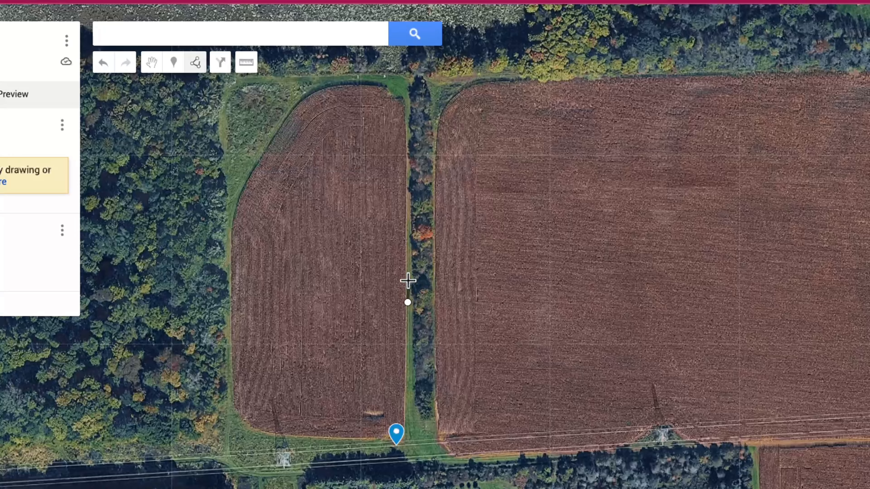
left_click(407, 281)
left_click(411, 259)
left_click(408, 235)
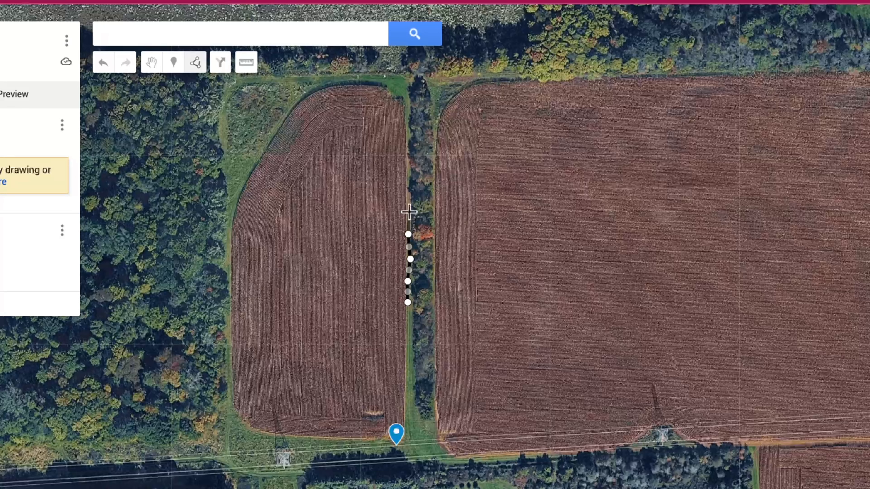
left_click(408, 212)
left_click(409, 195)
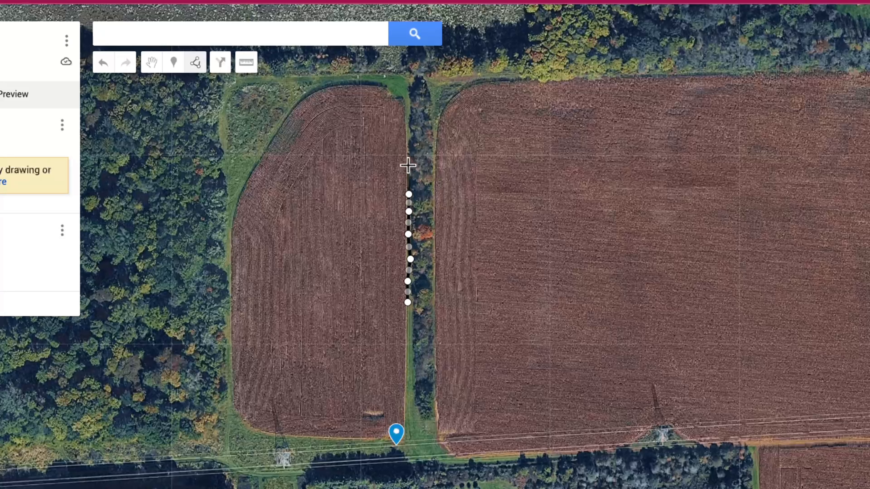
left_click(408, 138)
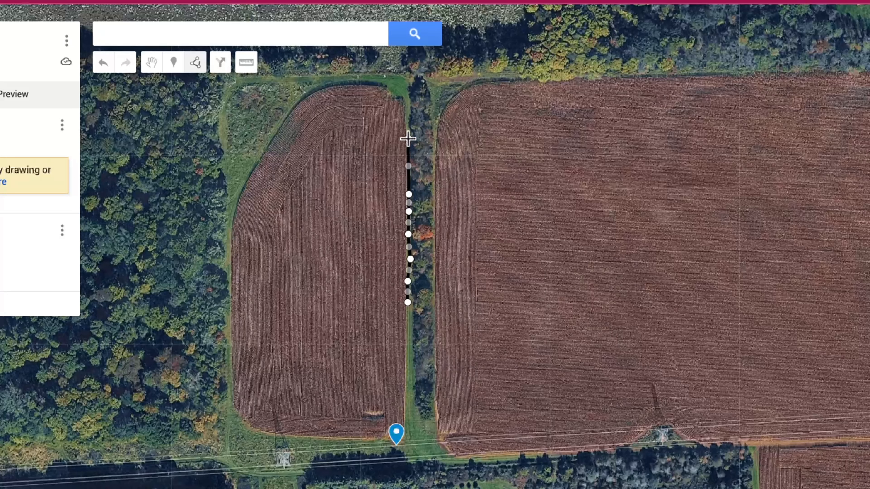
left_click(407, 121)
left_click(406, 107)
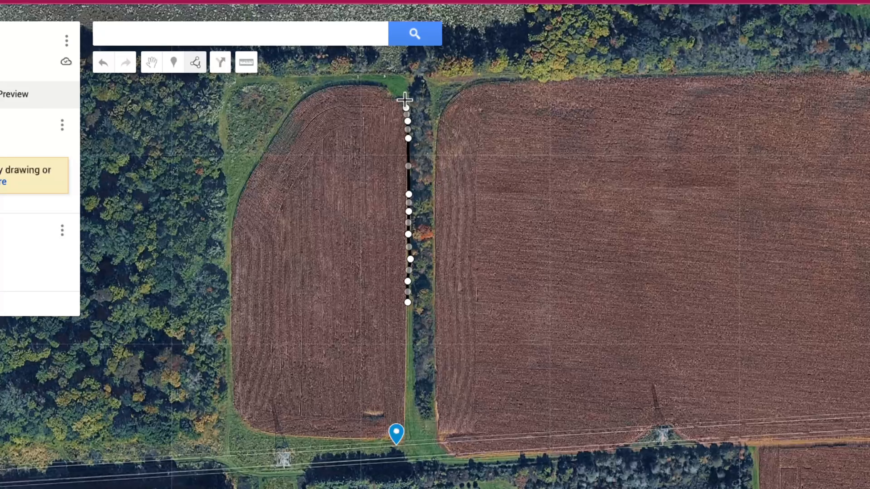
left_click(405, 97)
left_click(397, 92)
left_click(386, 85)
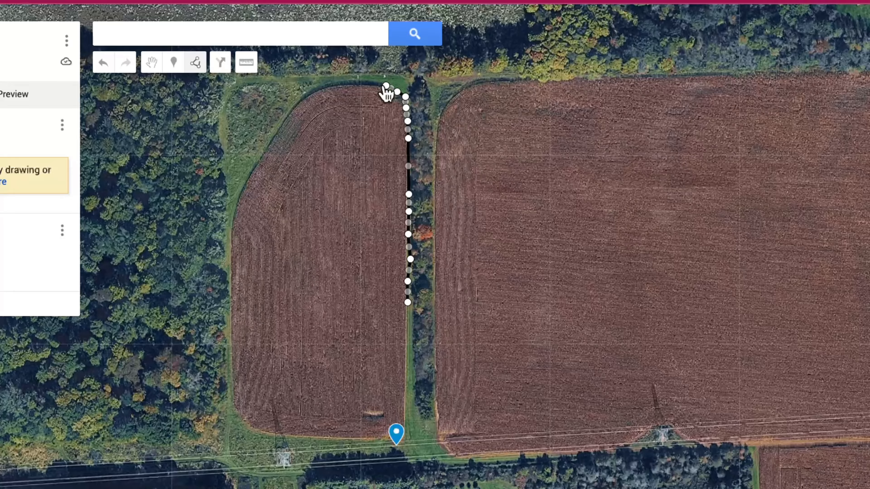
left_click(371, 83)
left_click(355, 82)
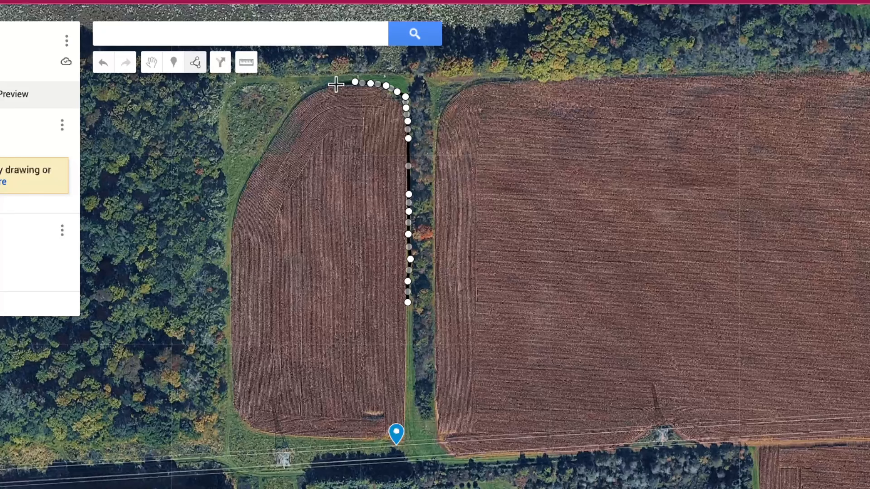
left_click(337, 84)
left_click(324, 84)
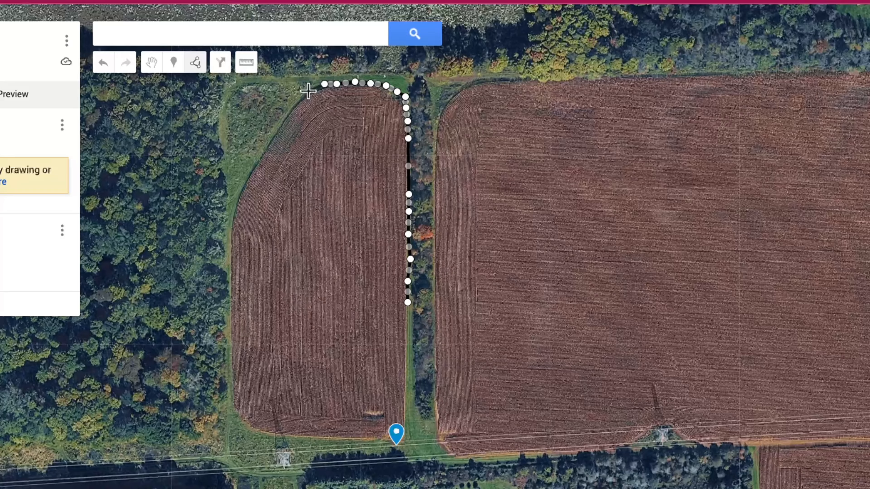
left_click(310, 89)
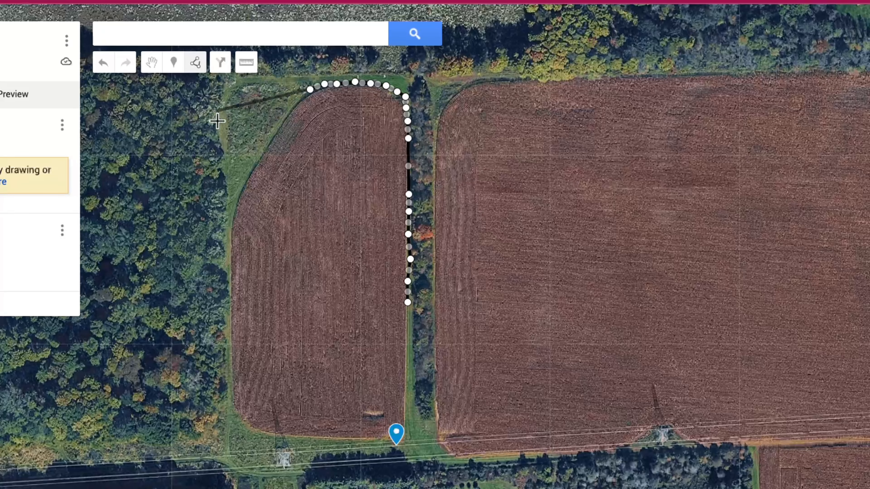
left_click(295, 104)
left_click(288, 113)
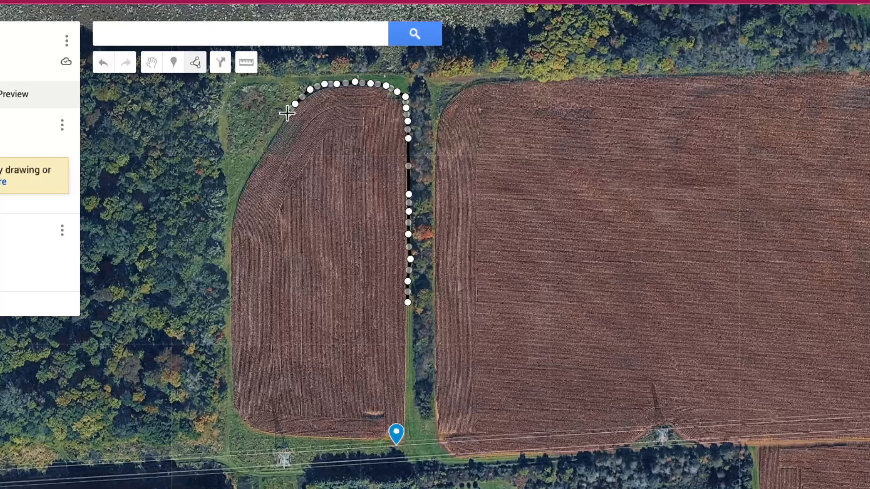
left_click(277, 126)
left_click(270, 142)
left_click(262, 152)
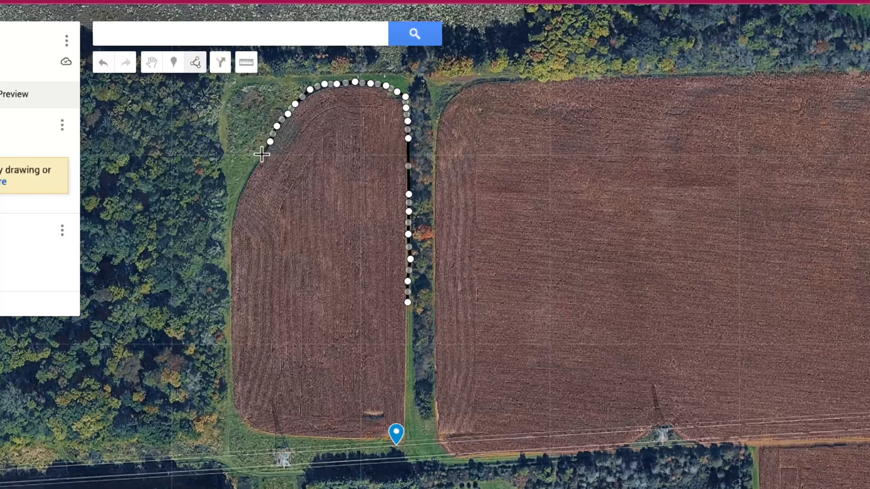
left_click(247, 175)
left_click(245, 182)
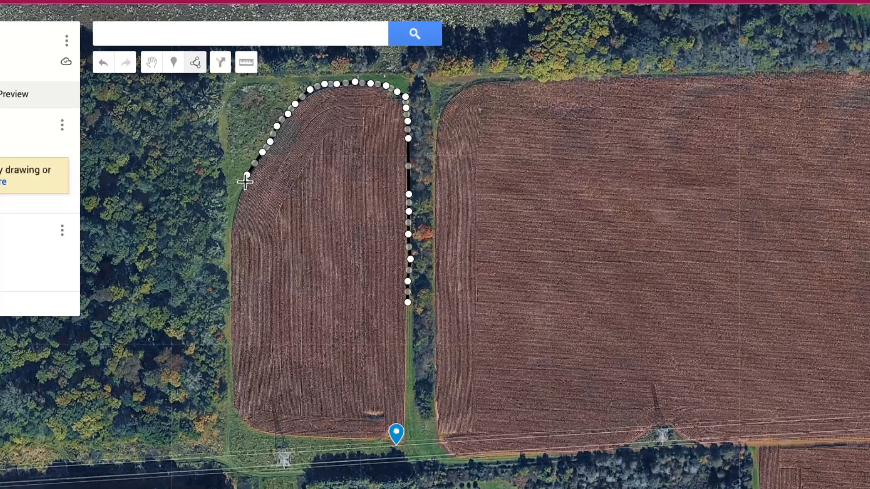
left_click(239, 198)
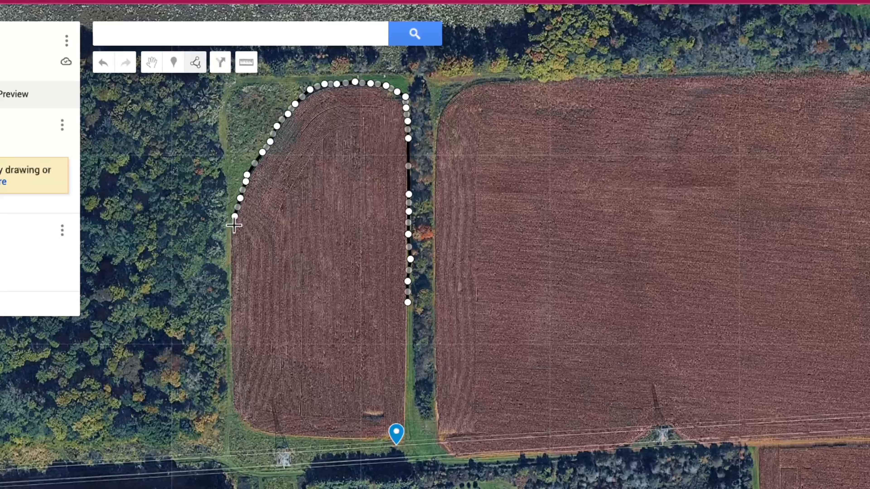
left_click(229, 262)
left_click(234, 330)
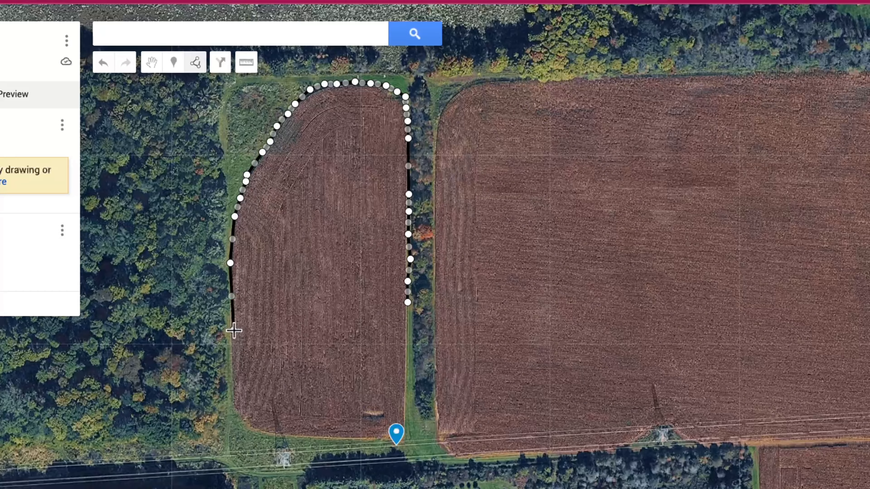
left_click(235, 392)
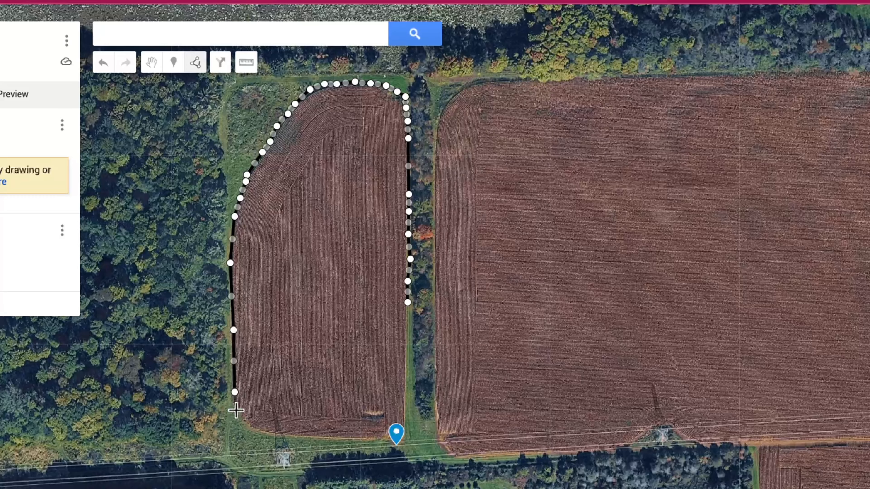
left_click(238, 425)
left_click(262, 435)
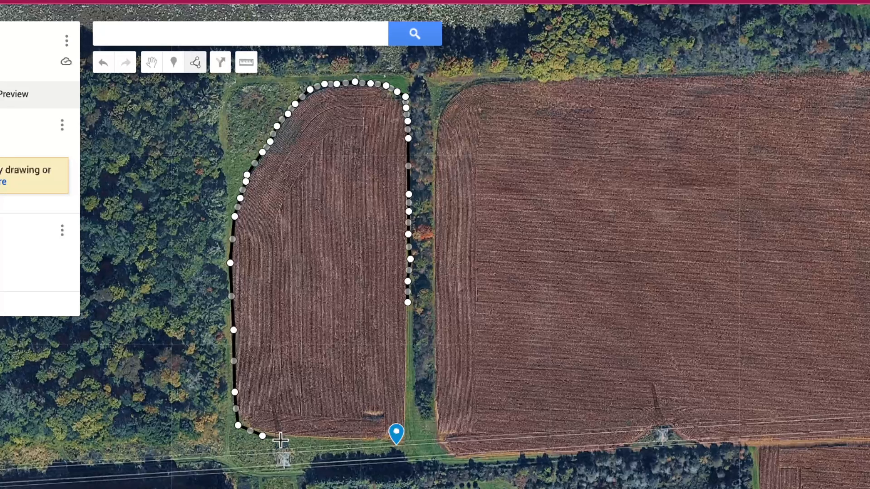
left_click(291, 440)
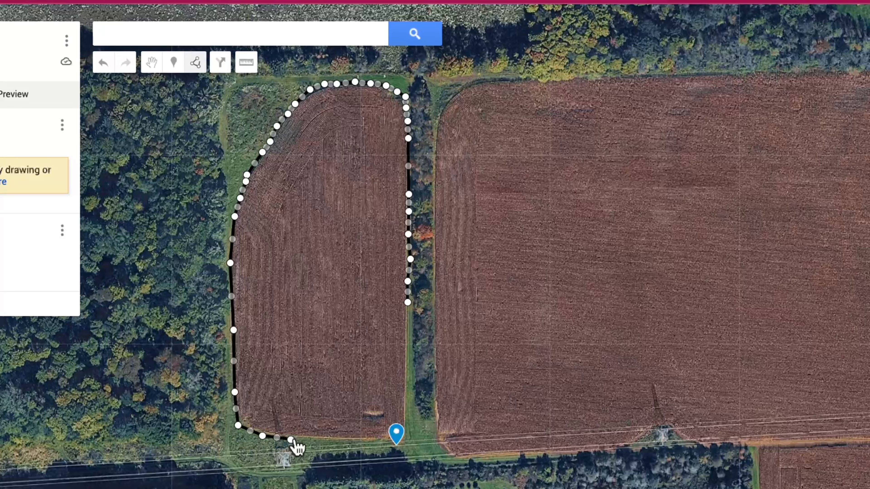
left_click(319, 442)
left_click(360, 441)
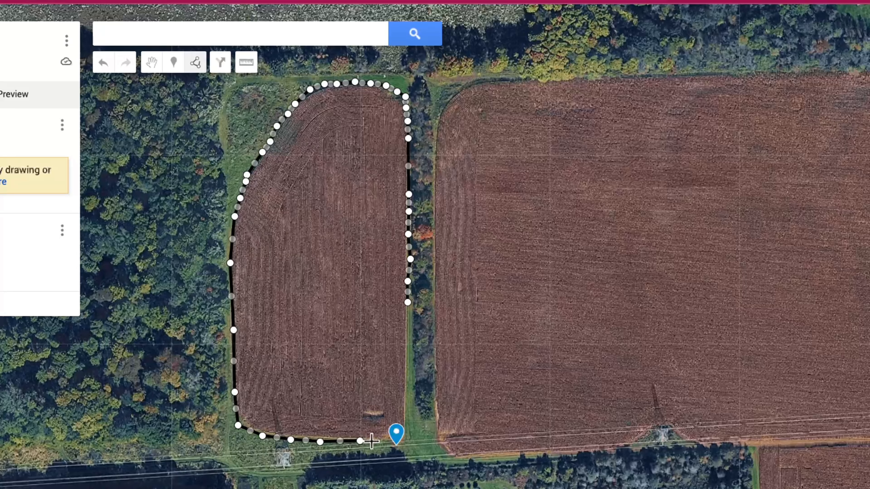
left_click(385, 440)
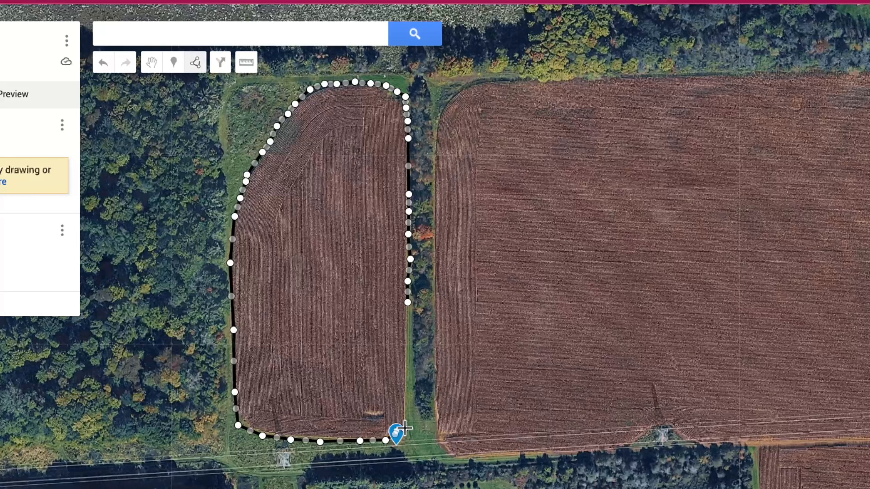
left_click(405, 429)
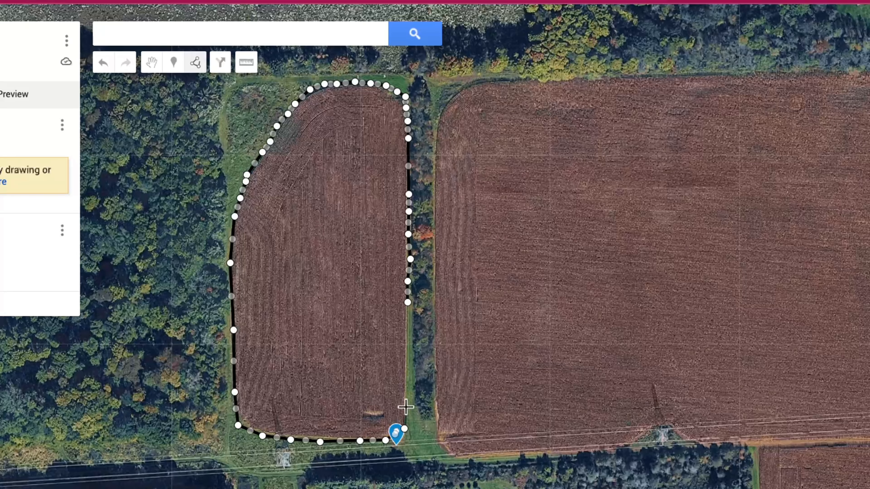
left_click(407, 303)
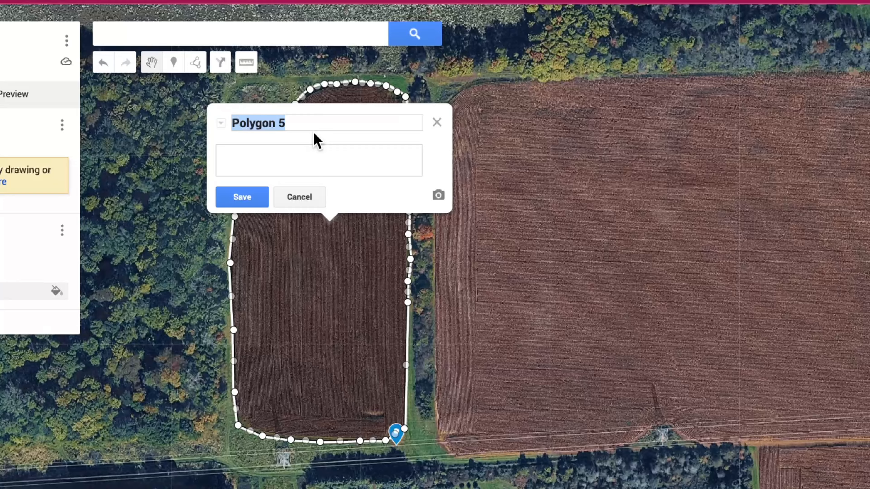
Title the traced polygon Home Field, give it the description "my home" and save it.
left_click(304, 127)
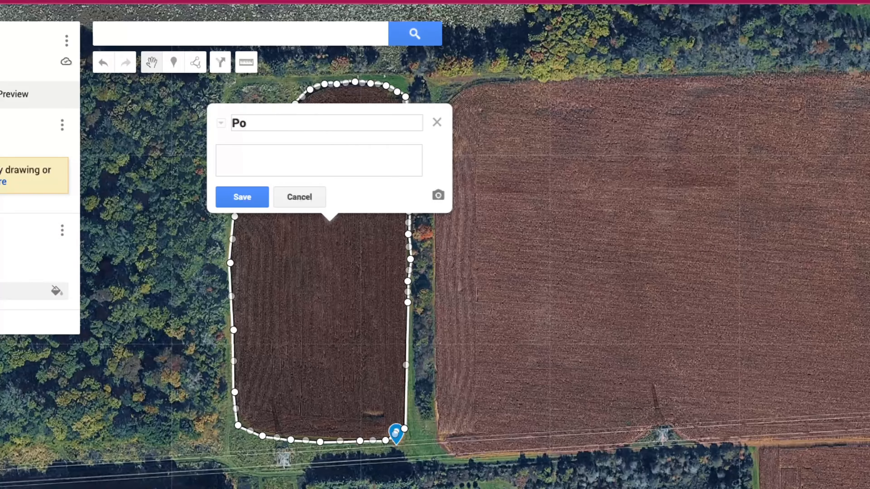
type("Home Field")
left_click(330, 148)
type("my home")
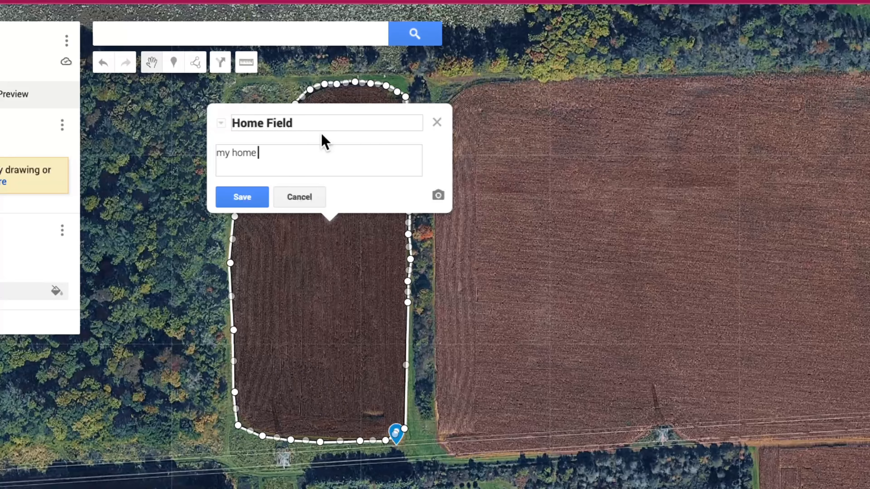
left_click(242, 197)
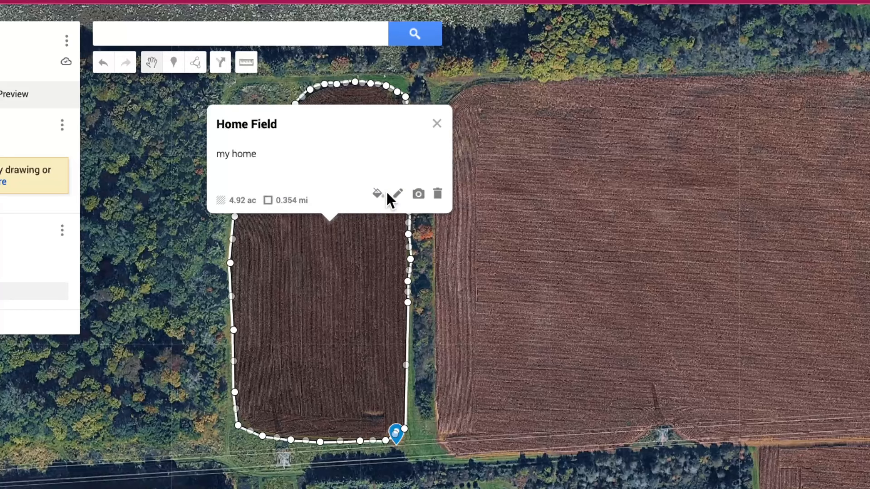
Style the Home Field polygon with a yellow-orange color and a thicker border.
left_click(378, 194)
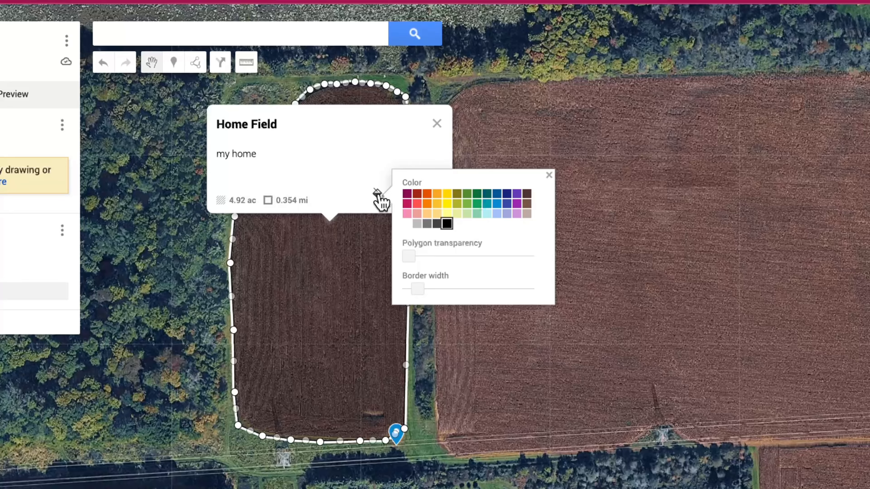
left_click(442, 203)
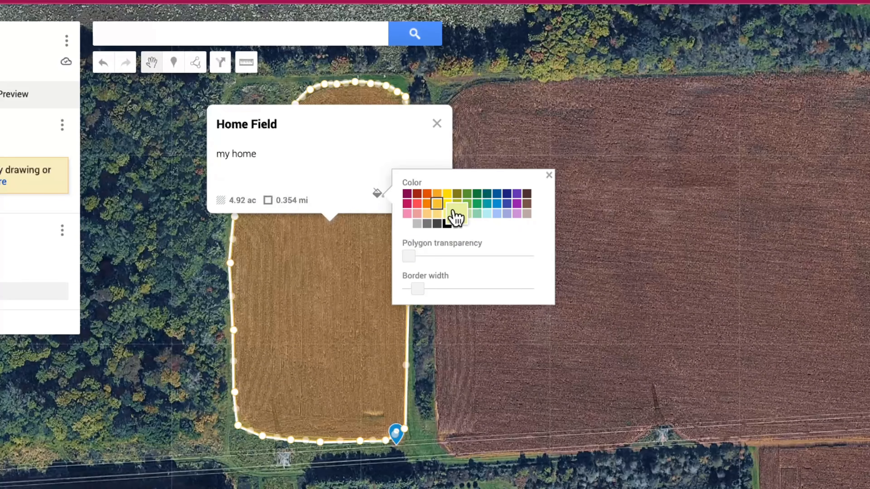
mouse_move(443, 289)
left_mouse_down()
mouse_move(462, 288)
mouse_move(438, 285)
left_mouse_up()
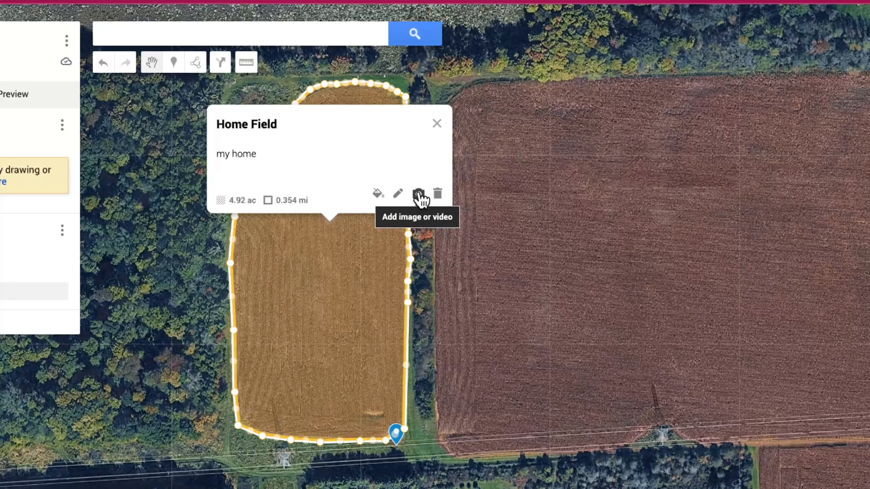
left_click(438, 124)
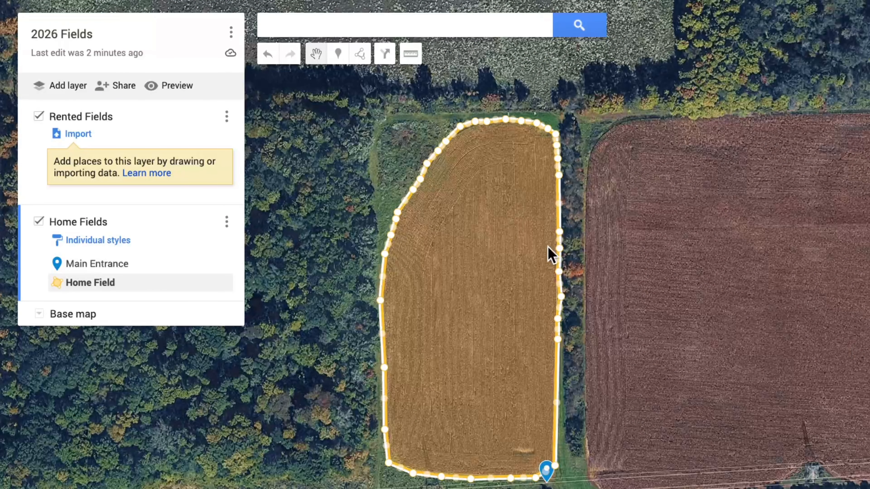
Add a marker near the middle of the Home Field polygon, titled "Sample Point - Soil".
left_click(340, 58)
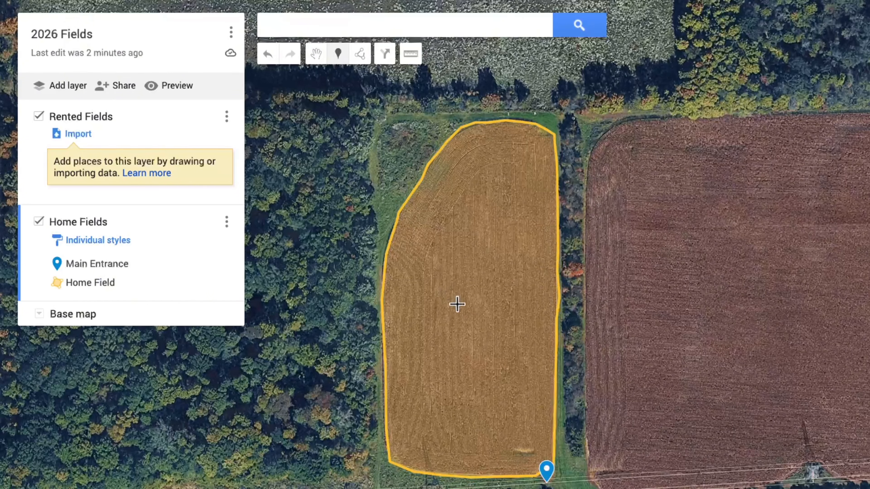
left_click(462, 295)
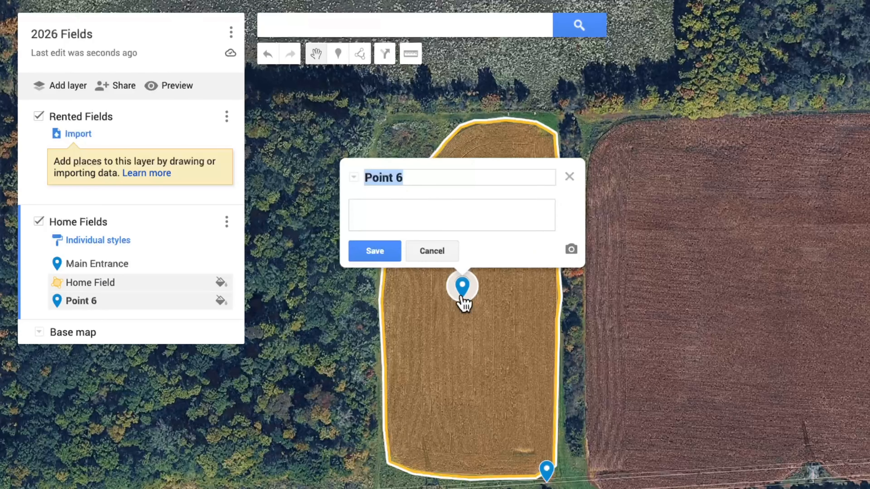
left_click(441, 184)
key("ctrl+a")
type("Sampl")
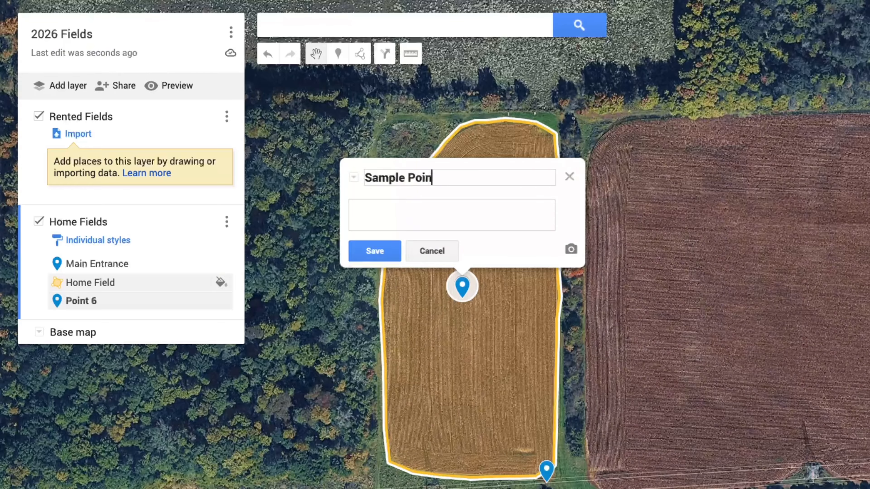
type("e Point - Soil")
left_click(376, 254)
left_click(569, 180)
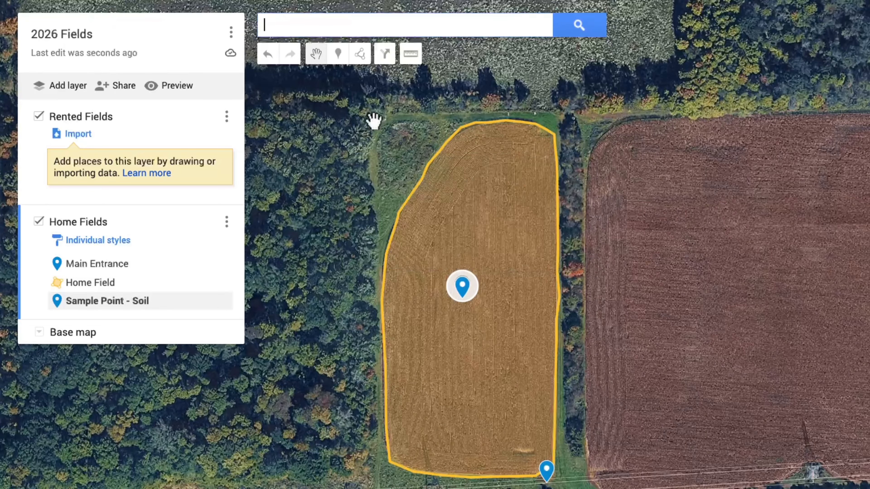
Add a marker southwest of the existing soil sample point in Home Field, save it as "Sample Point2", and open its description for editing.
left_click(342, 55)
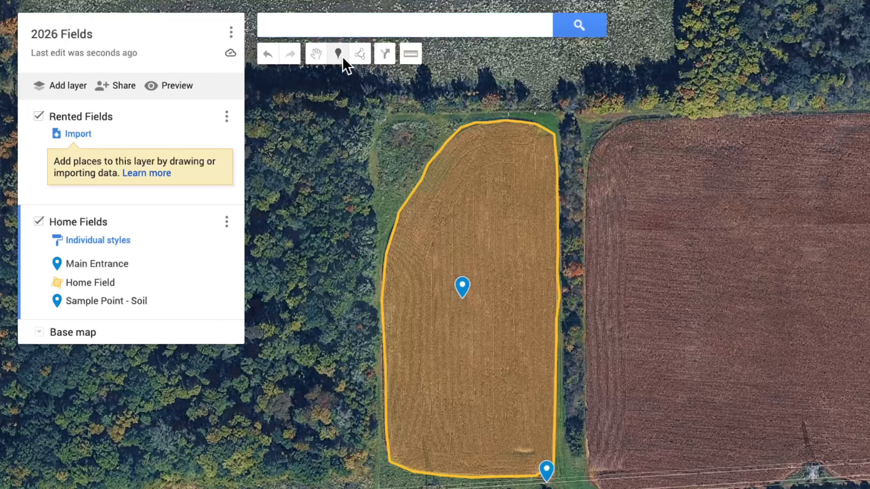
left_click(433, 335)
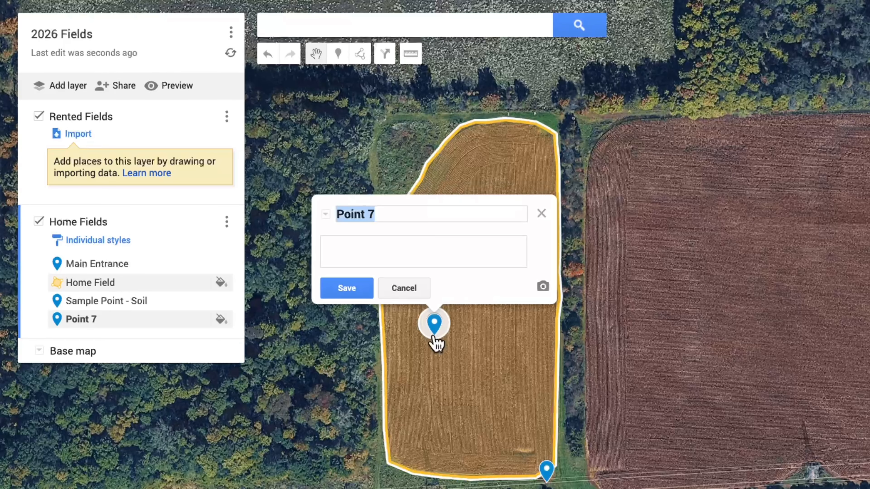
type("Sample")
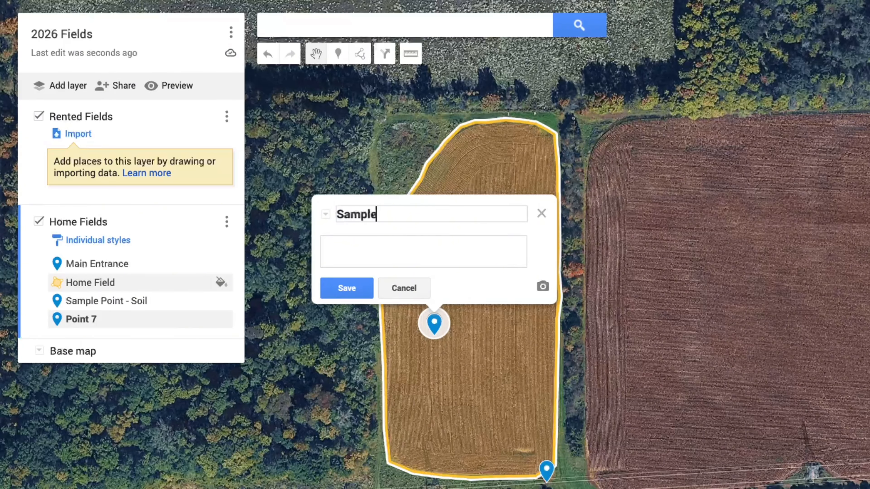
type(" Point2")
left_click(355, 286)
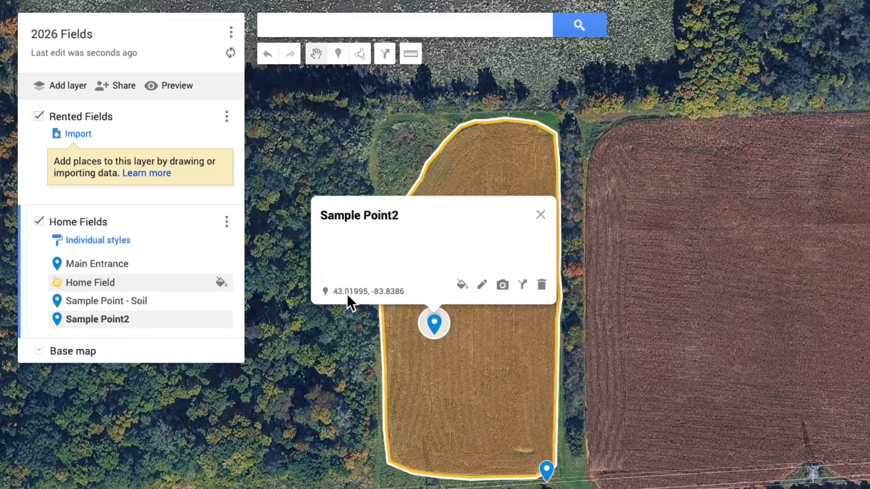
left_click(482, 284)
left_click(452, 242)
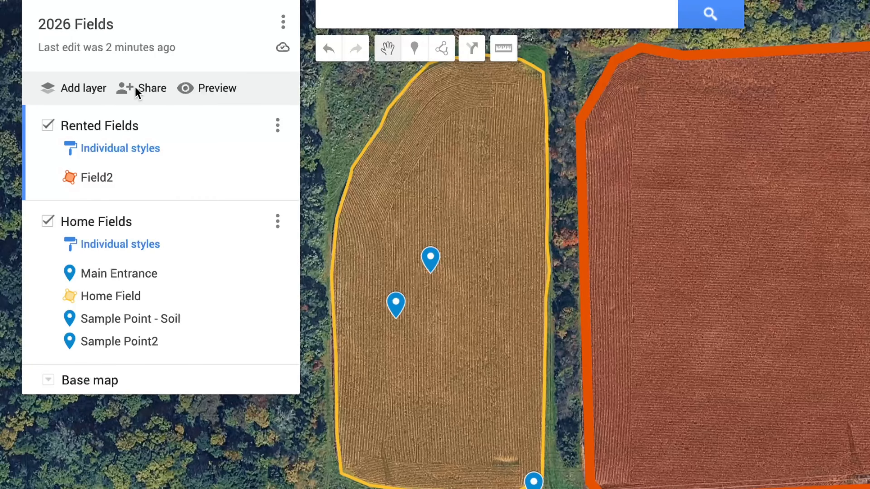
Hide the Rented Fields layer and show it again, and open the map's sharing options.
left_click(48, 125)
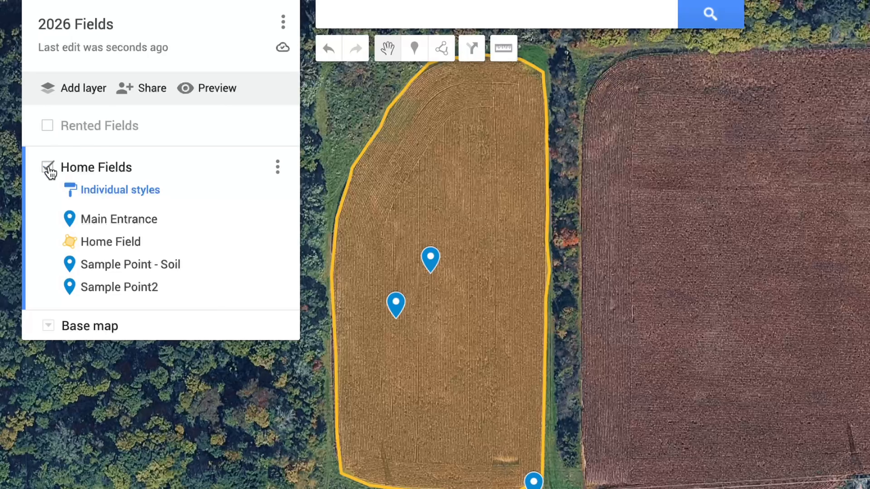
left_click(47, 126)
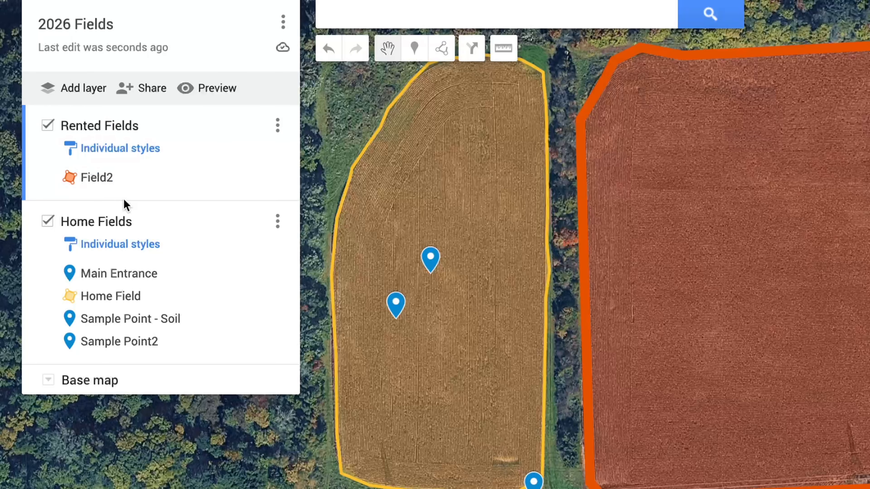
left_click(150, 89)
left_click(318, 201)
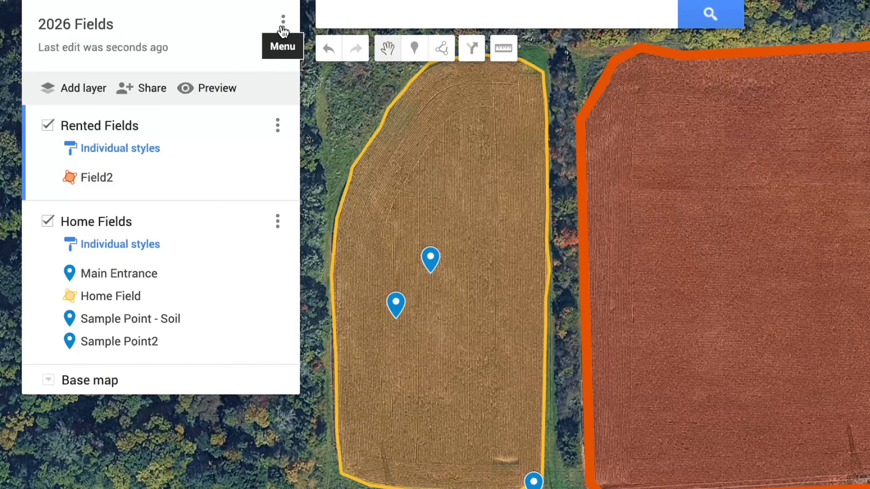
Export the entire map as KML instead of KMZ, with the network link keeping data up to date, and start the download.
left_click(283, 22)
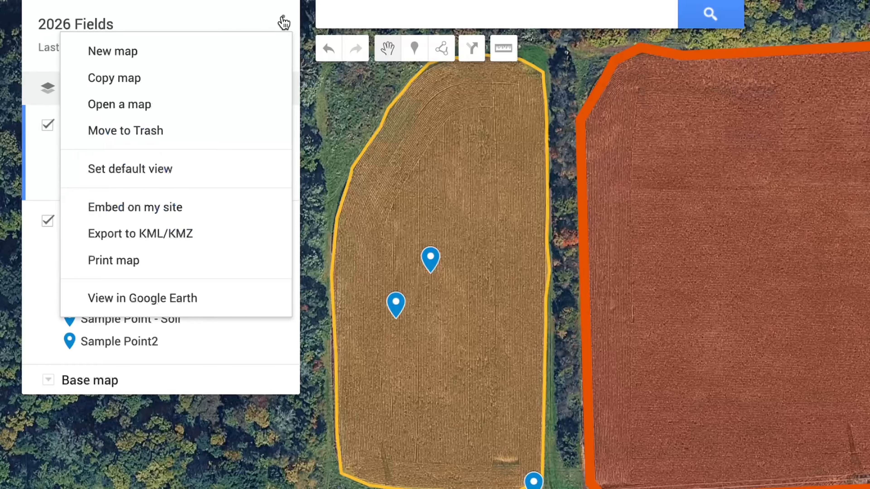
left_click(186, 243)
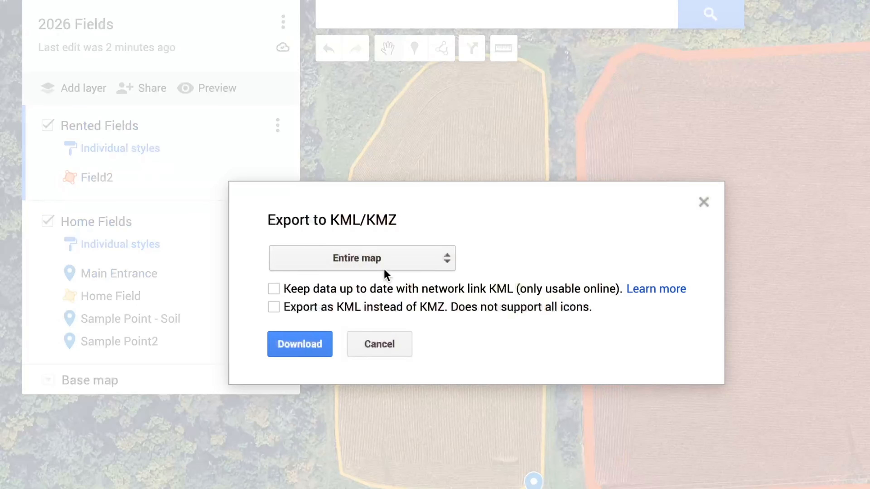
left_click(331, 291)
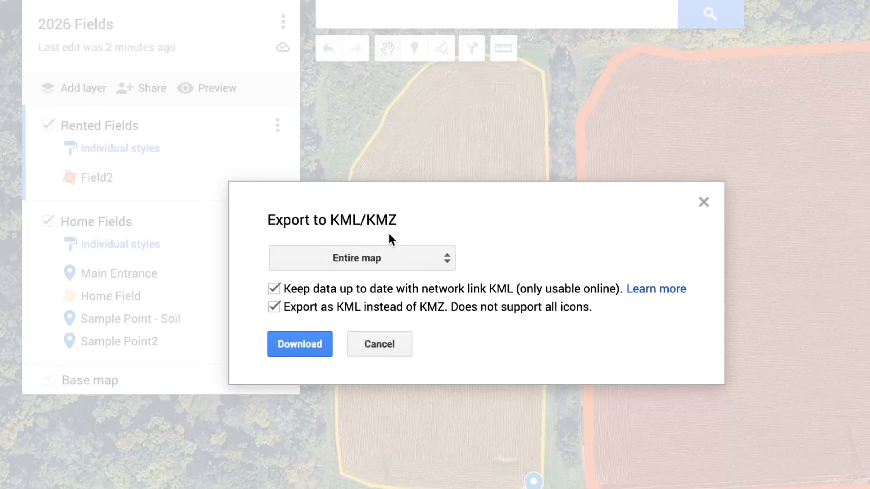
left_click(433, 263)
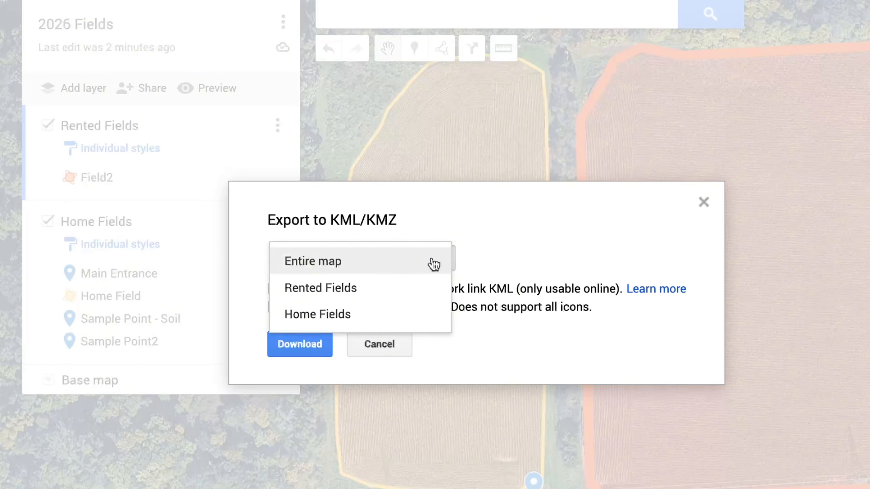
left_click(426, 267)
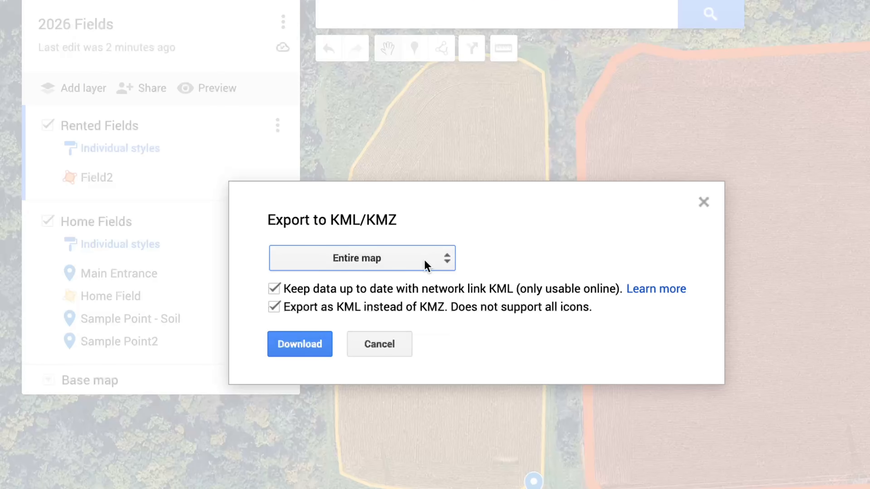
left_click(425, 266)
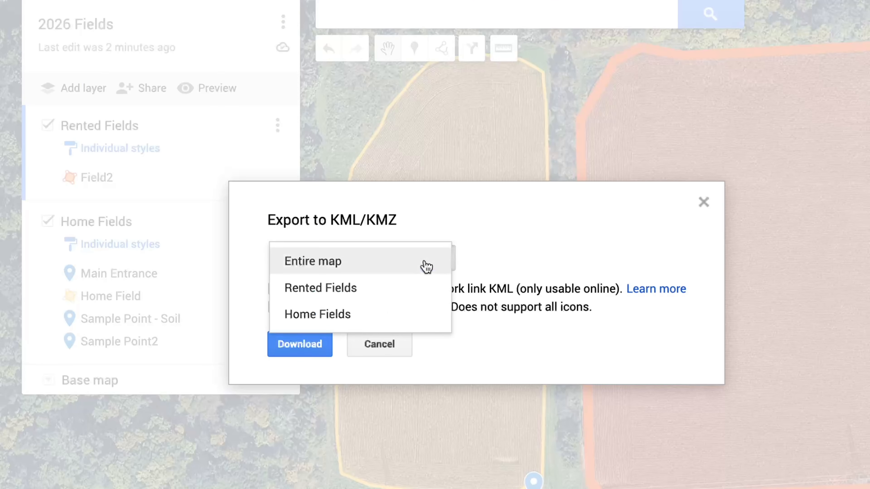
left_click(380, 266)
left_click(301, 353)
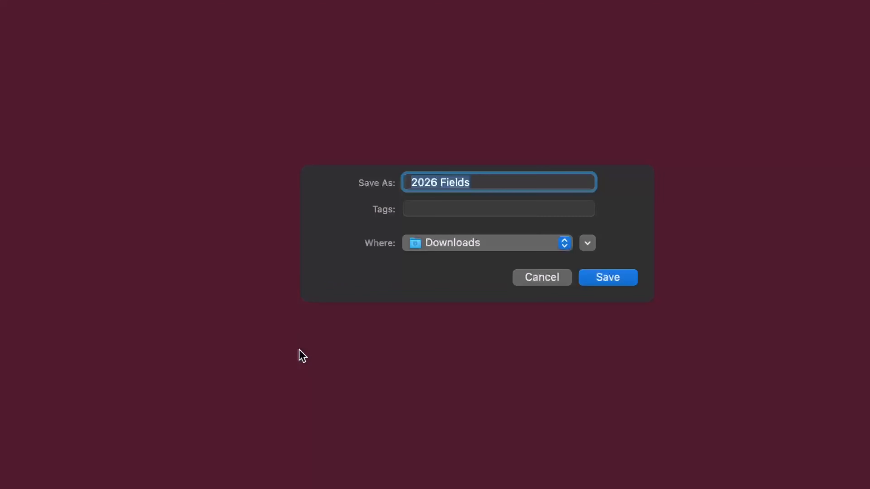